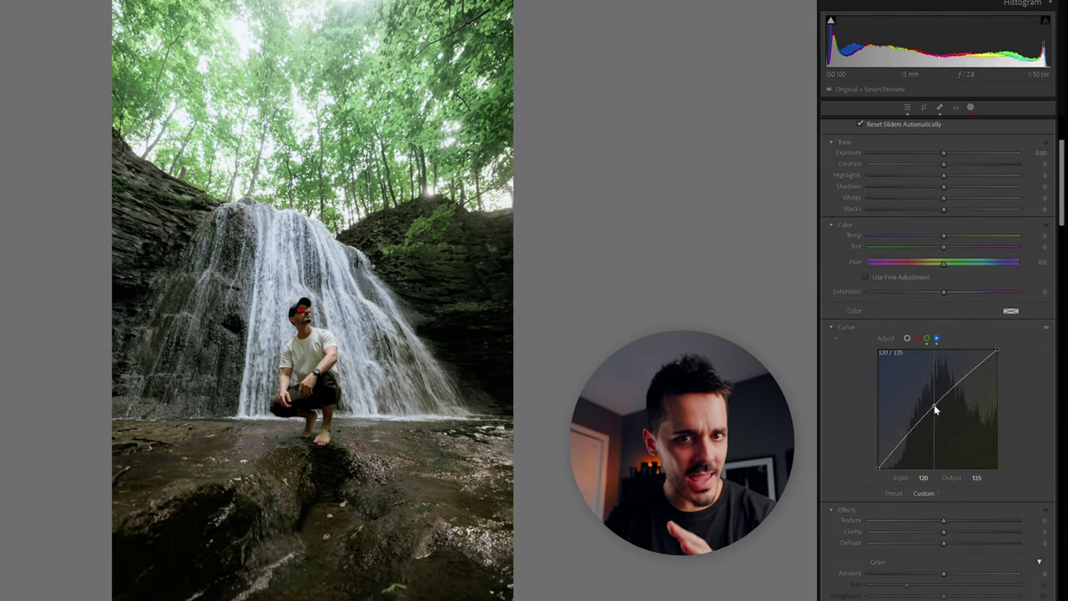
Lift a point on the tone curve slightly upward to brighten the waterfall photo
left_click_drag(934, 406, 928, 410)
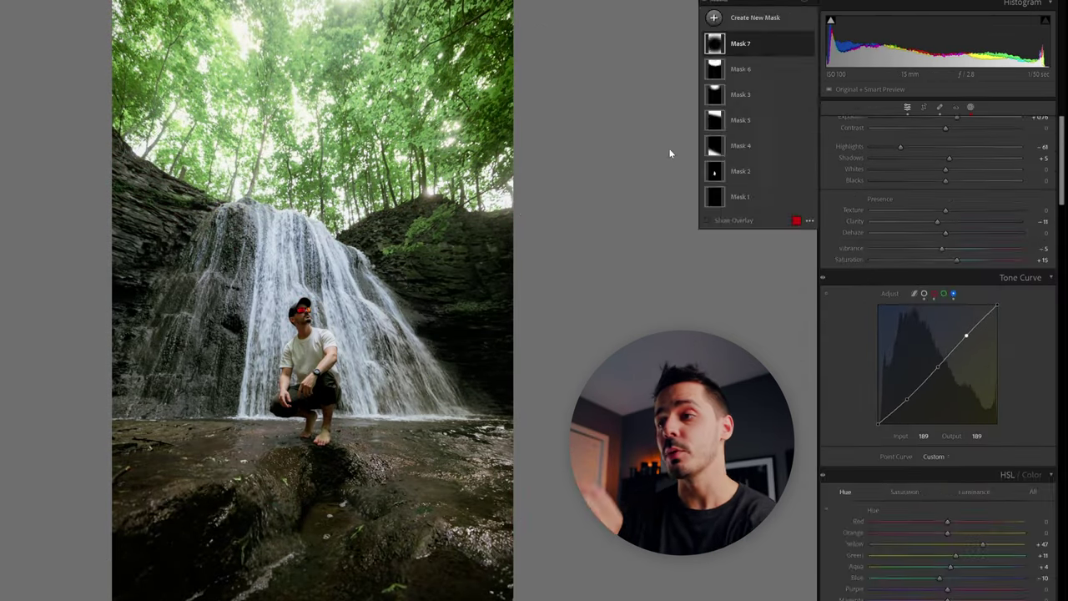
scroll(886, 419, "down", 3)
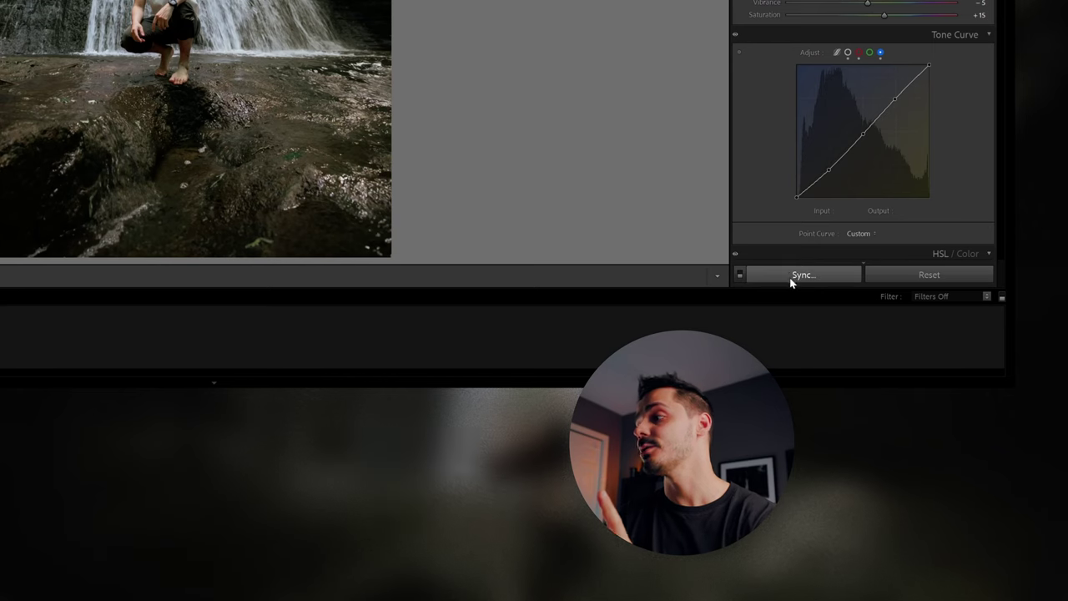
Sync this photo's settings, with all options checked, to the other two waterfall shots
left_click(790, 280)
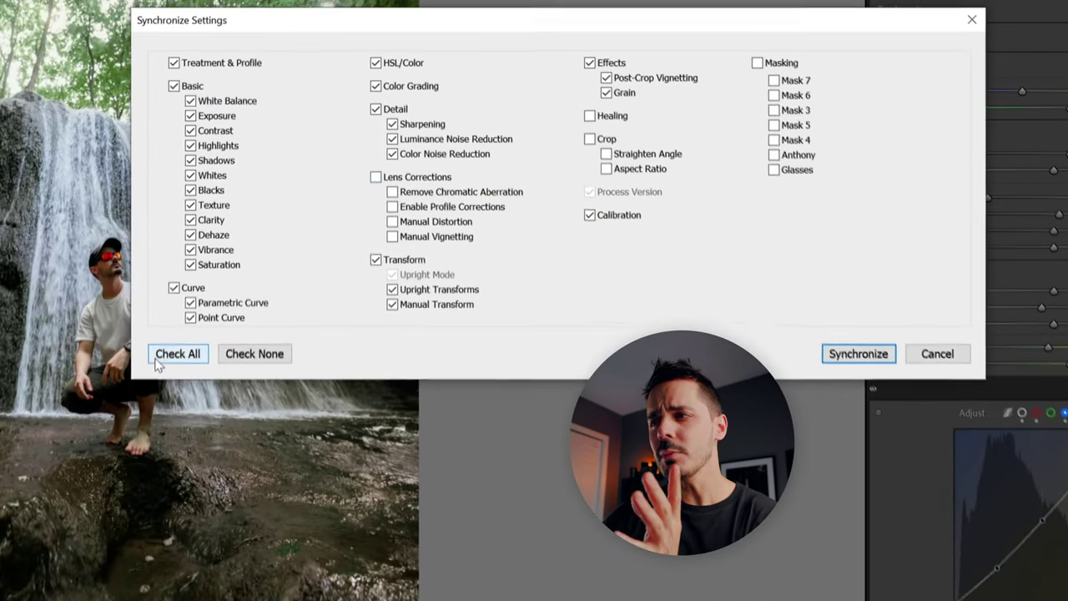
left_click(194, 165)
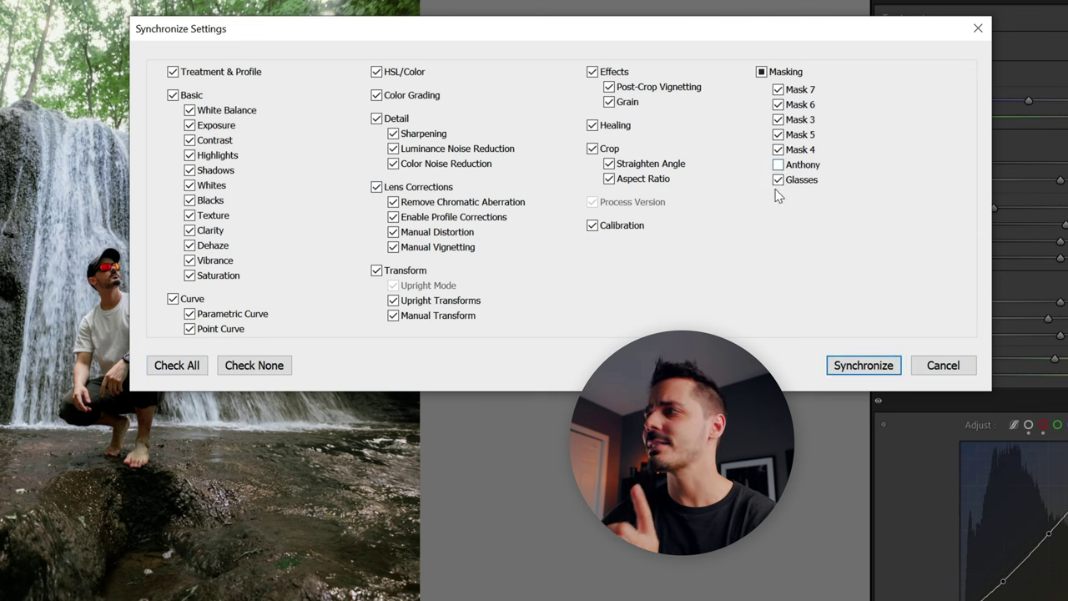
left_click_drag(473, 30, 35, 0)
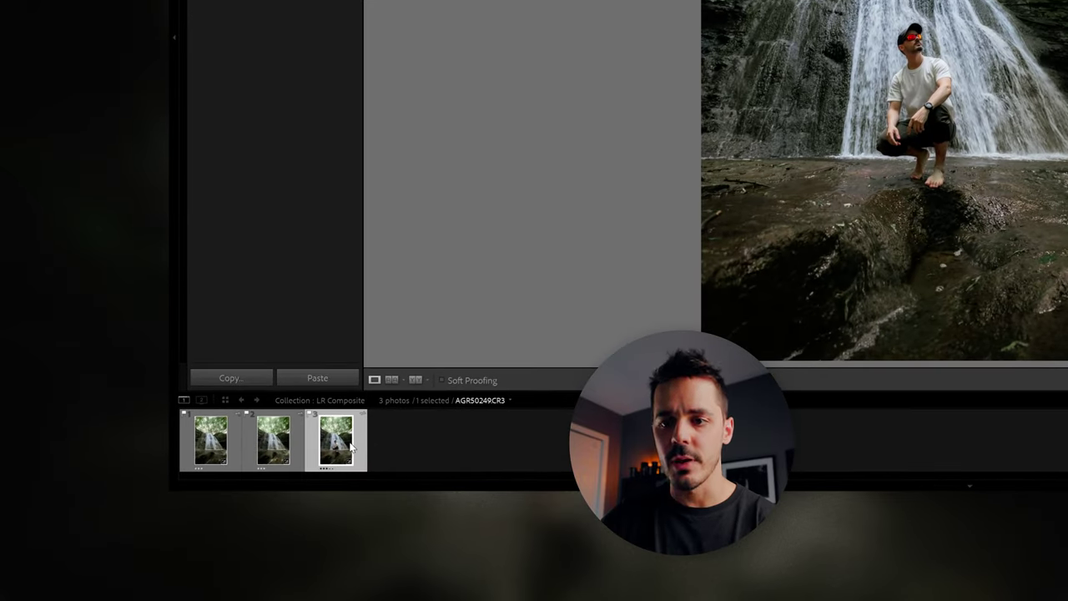
Send the crouching-man photo and both waterfall-only photos to Adobe Photoshop 2023
right_click(351, 448)
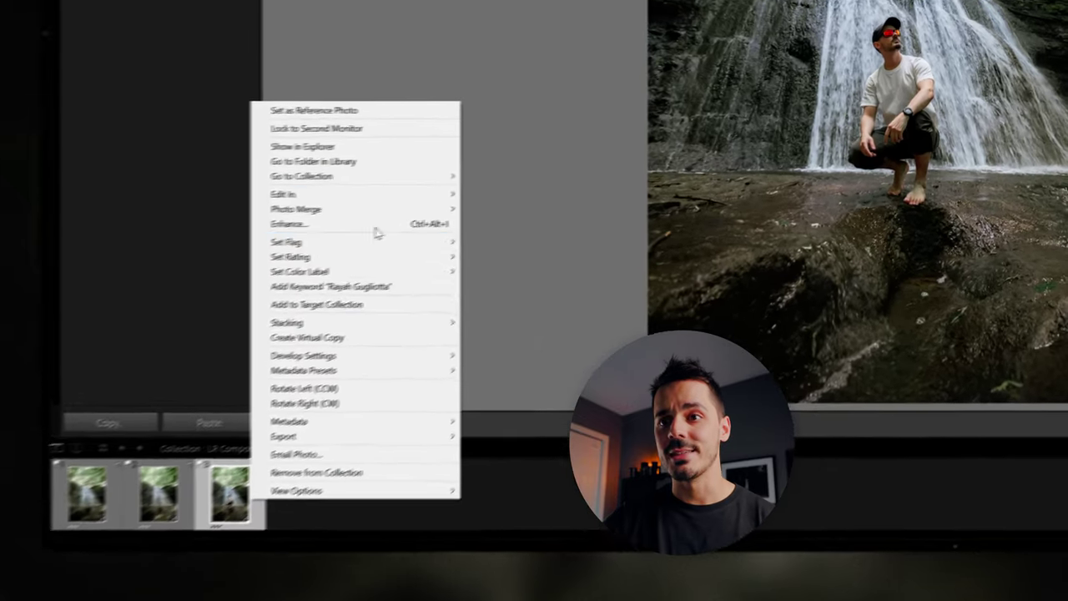
mouse_move(460, 179)
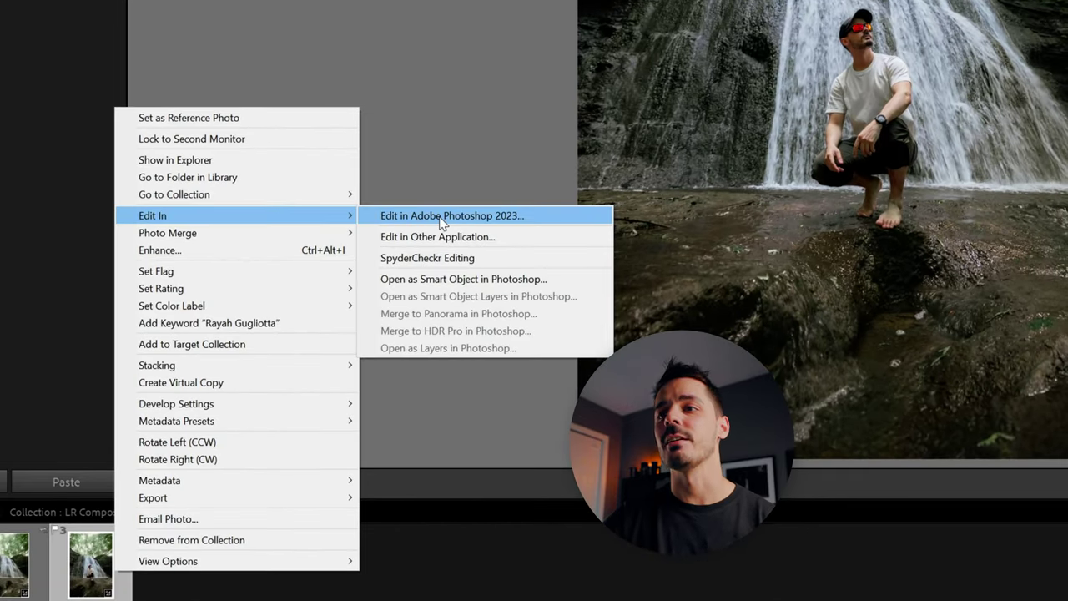
left_click(447, 216)
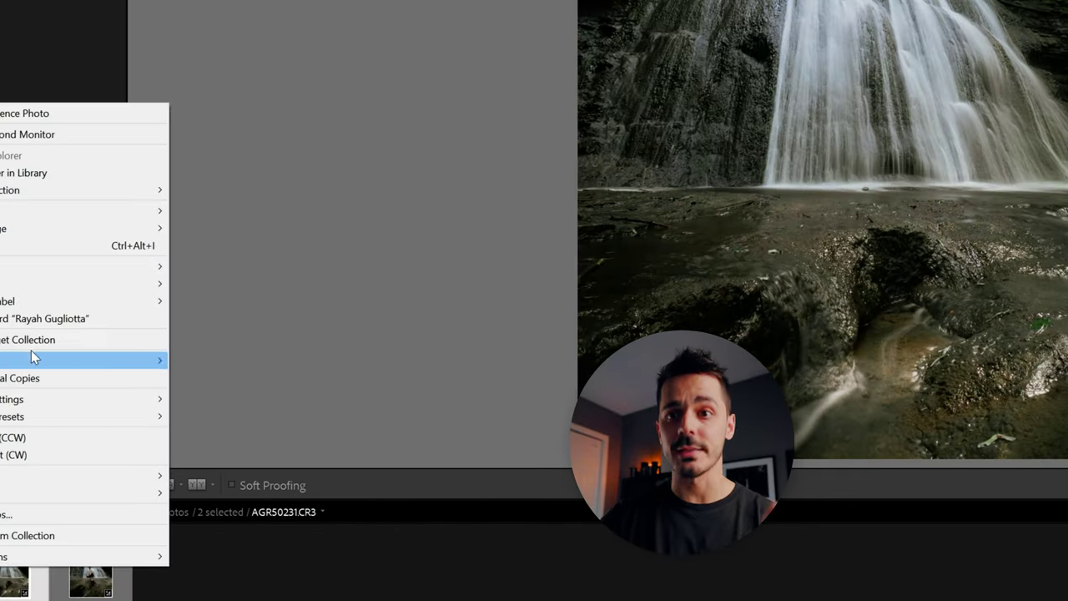
mouse_move(67, 214)
left_click(223, 216)
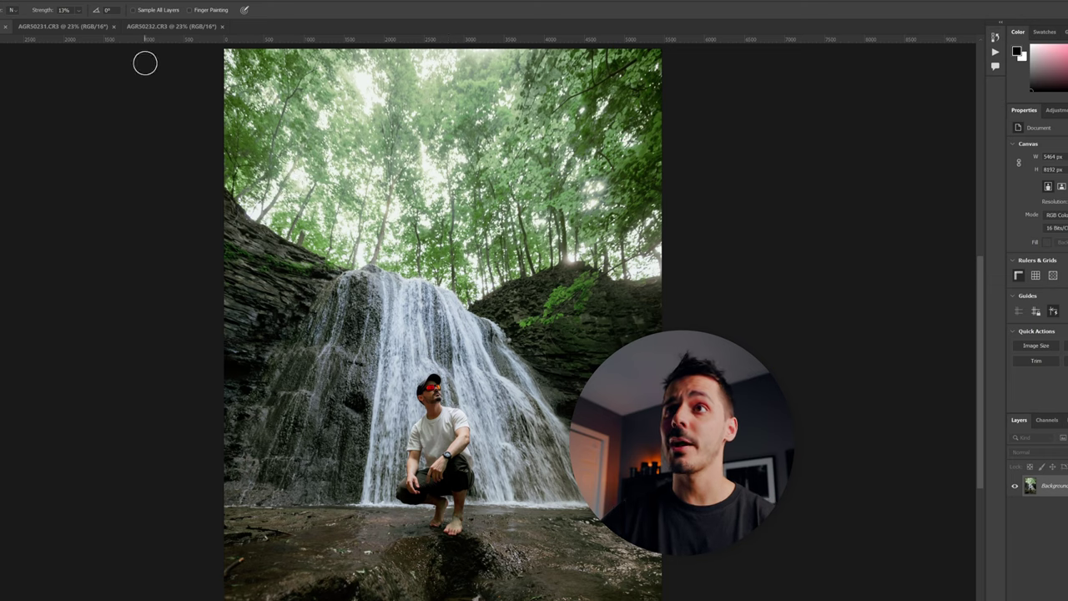
Compare the two waterfall-only documents and return to the preferred one
left_click(161, 28)
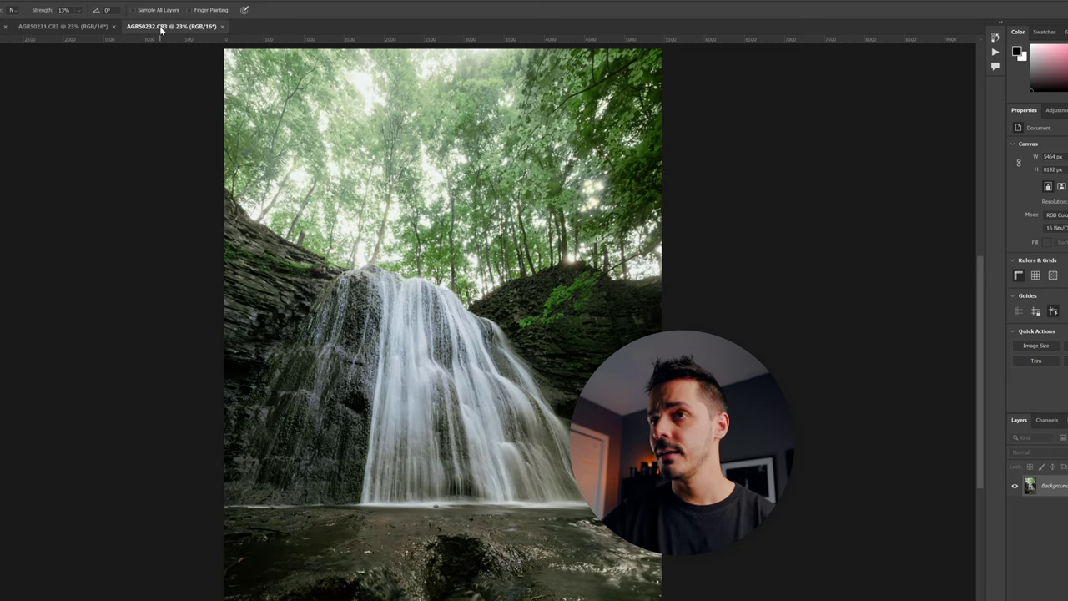
left_click(84, 28)
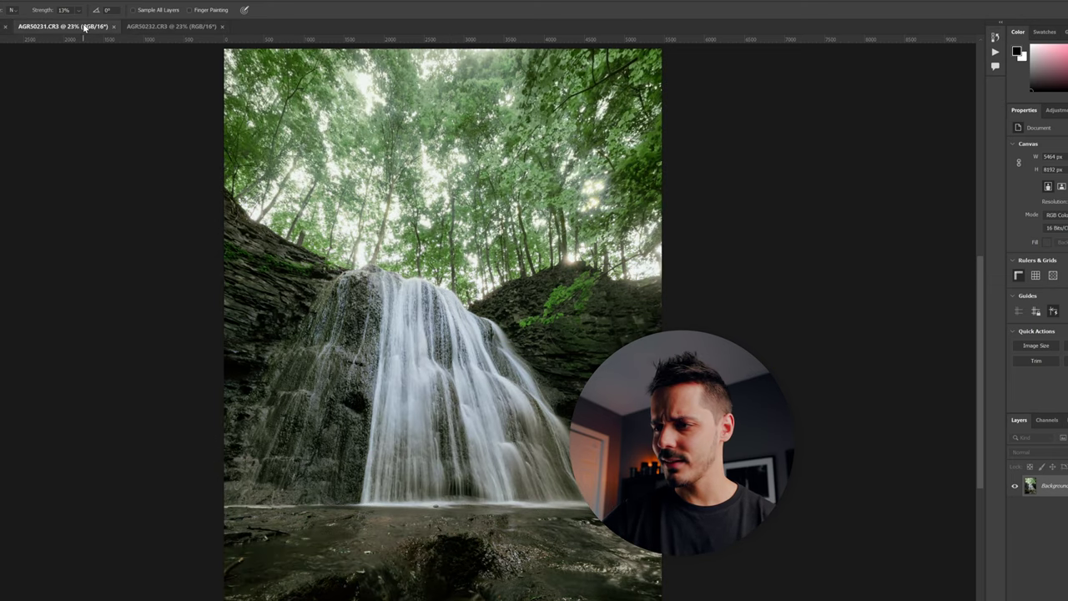
left_click(144, 29)
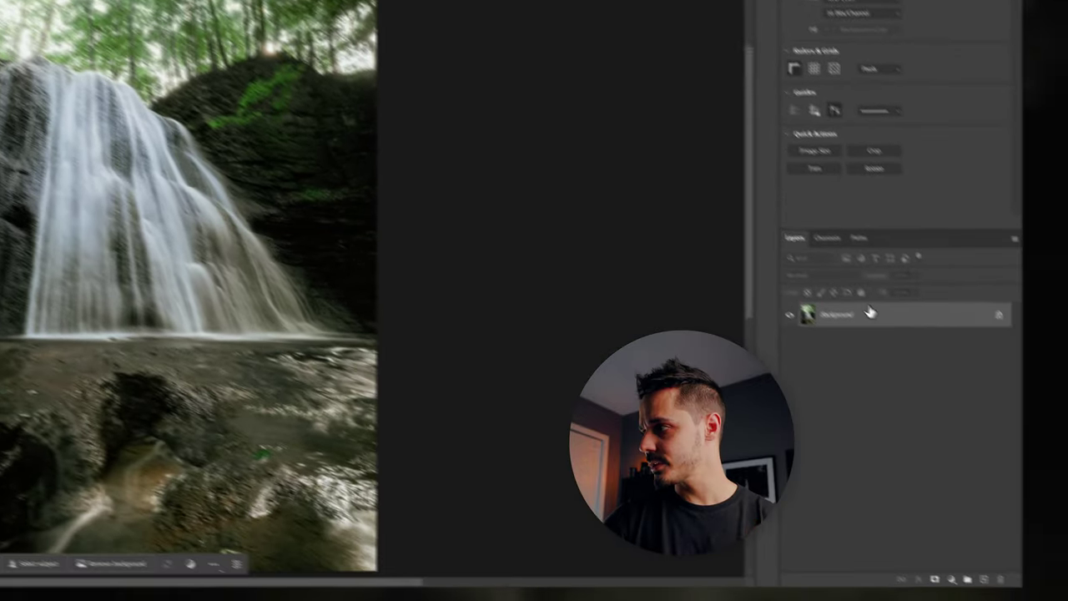
Duplicate its Background layer into the AGR50249.CR3 document
right_click(854, 314)
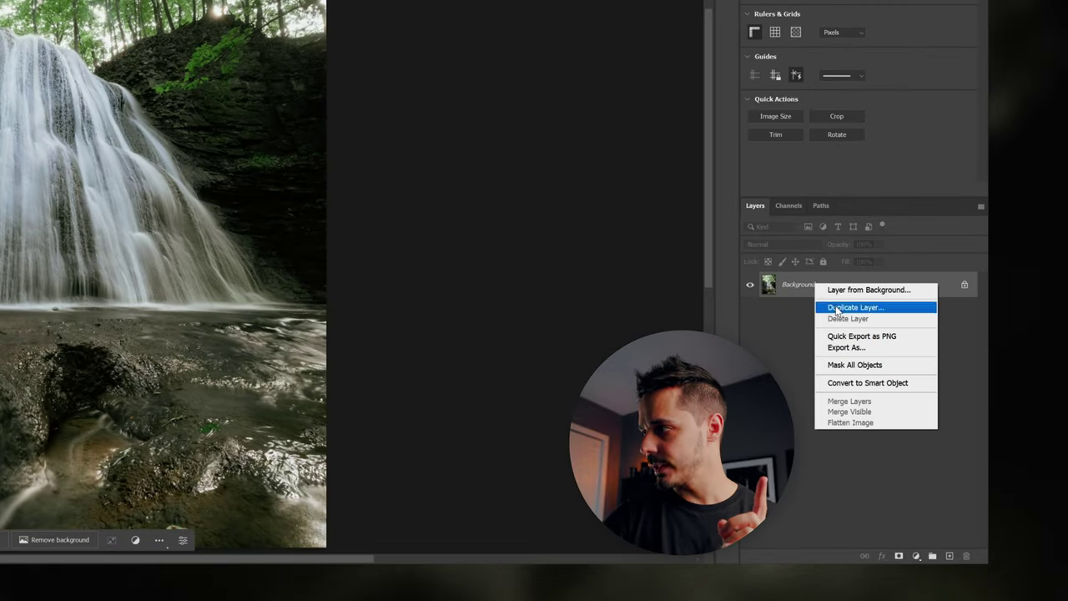
left_click(835, 308)
left_click(384, 175)
left_click(386, 191)
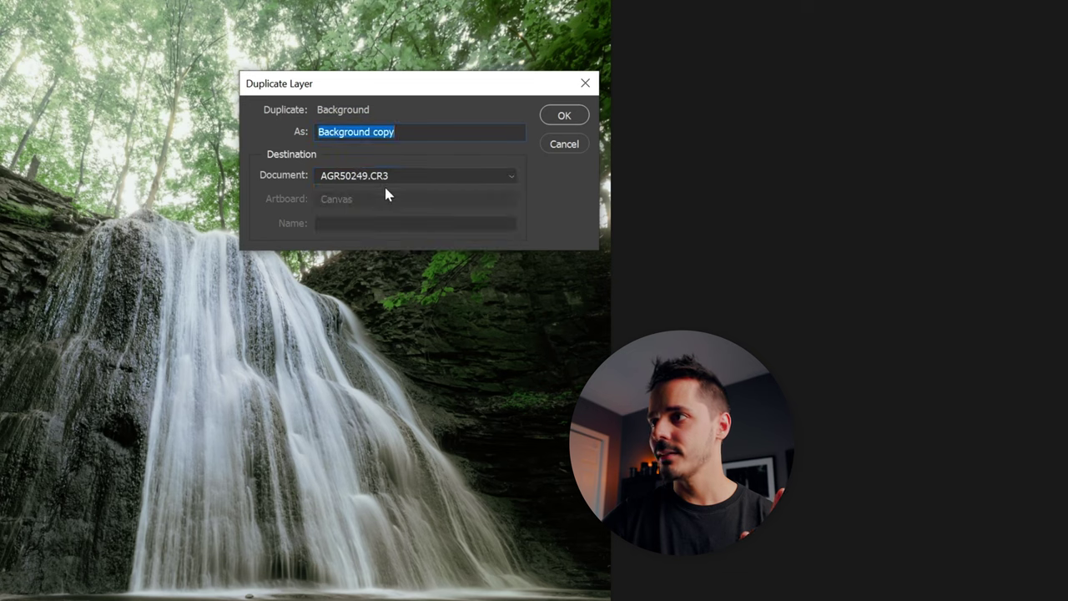
left_click(565, 116)
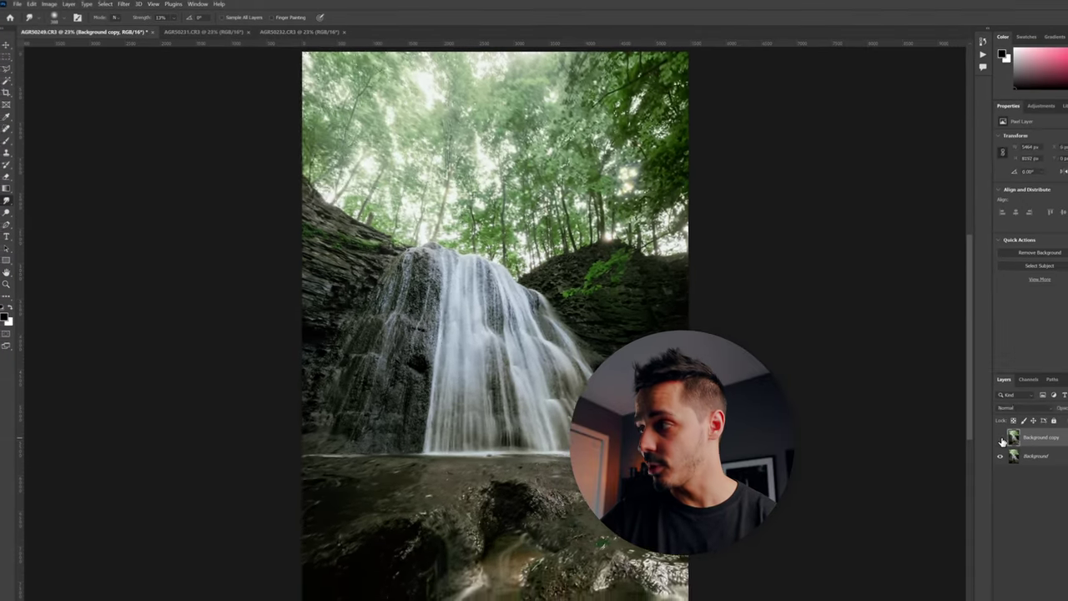
Hide Background copy and use Select Subject on the original Background layer to pick out the man
left_click(1002, 442)
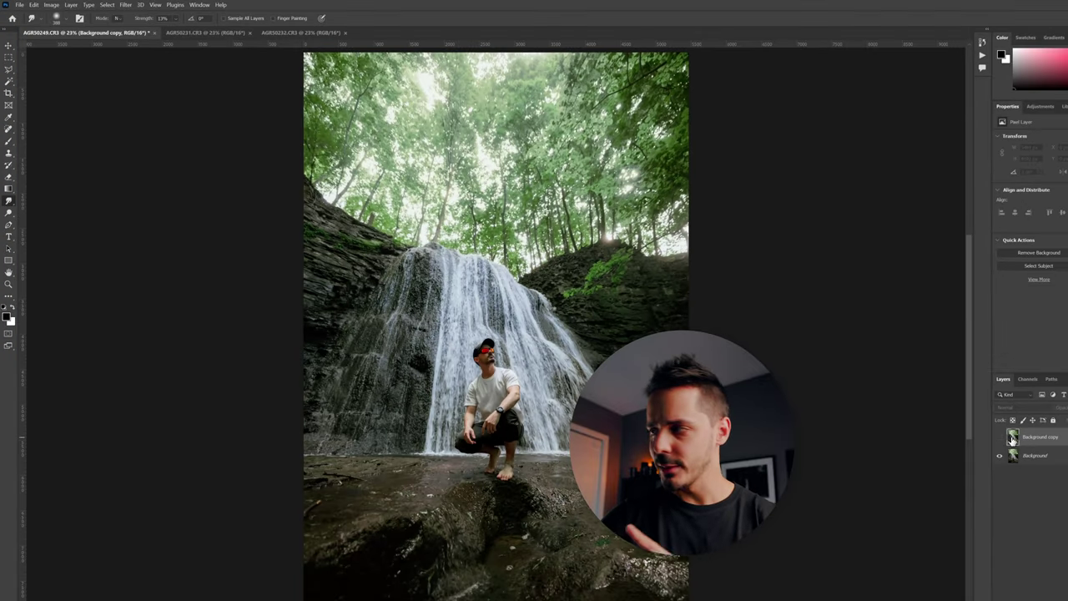
left_click(1031, 455)
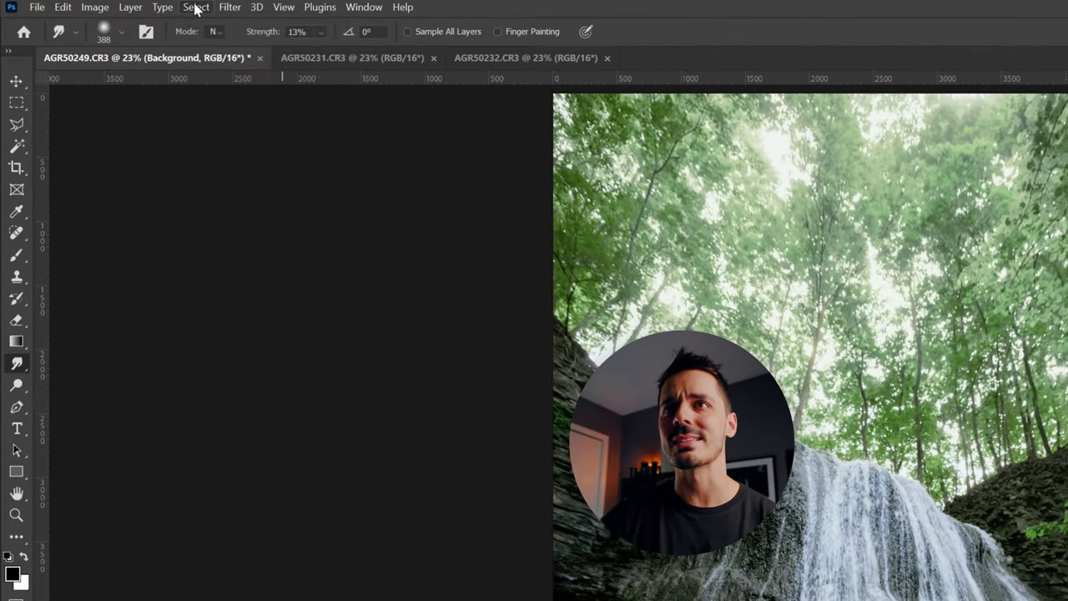
left_click(196, 9)
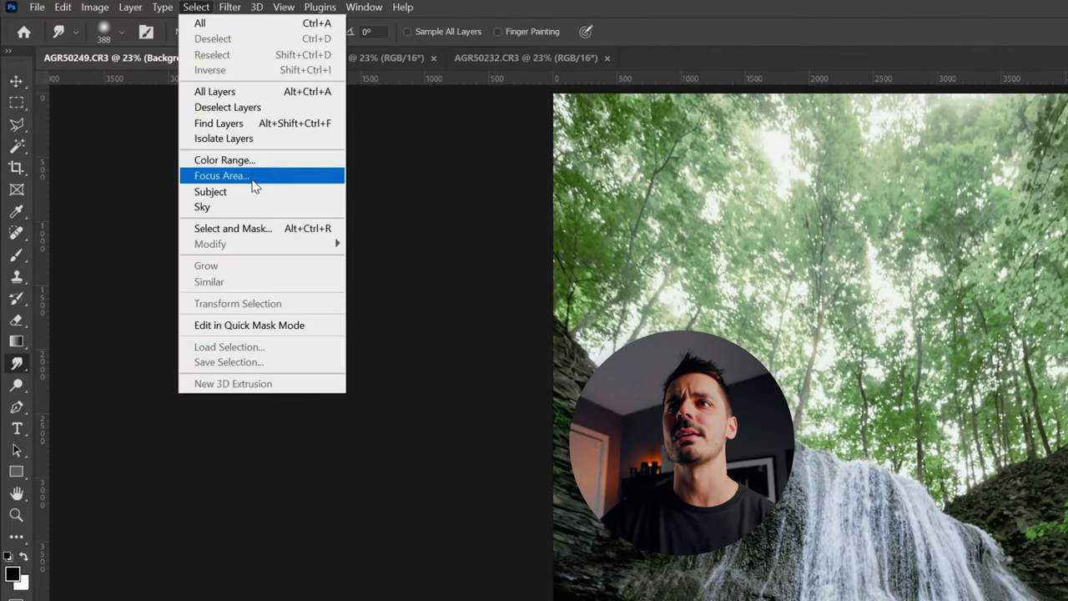
left_click(292, 192)
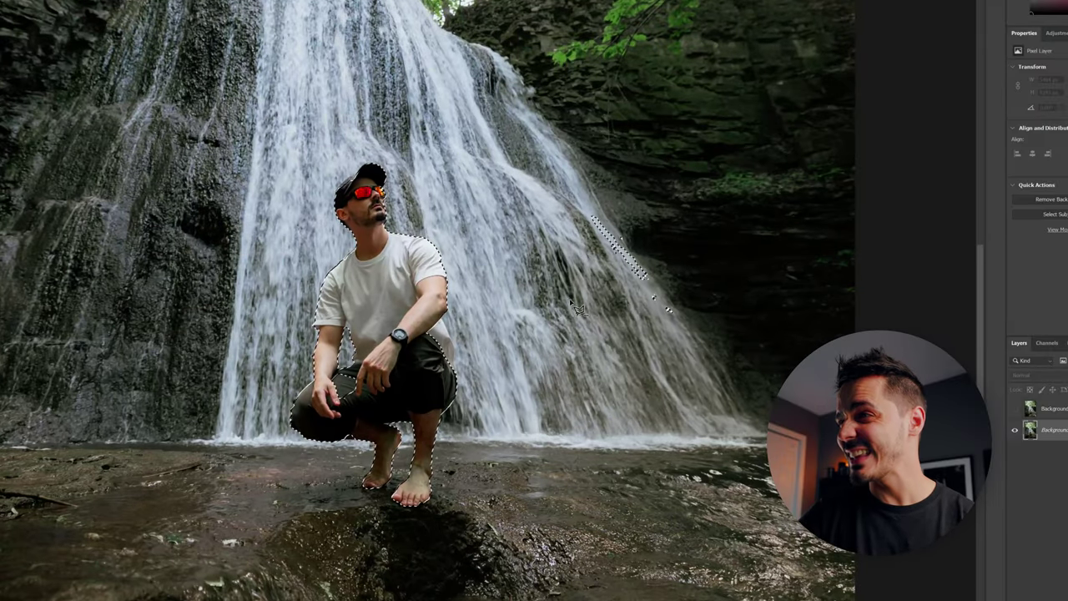
Close the polygonal lasso around the hand, removing the stray waterfall patch from the selection
left_click(527, 257)
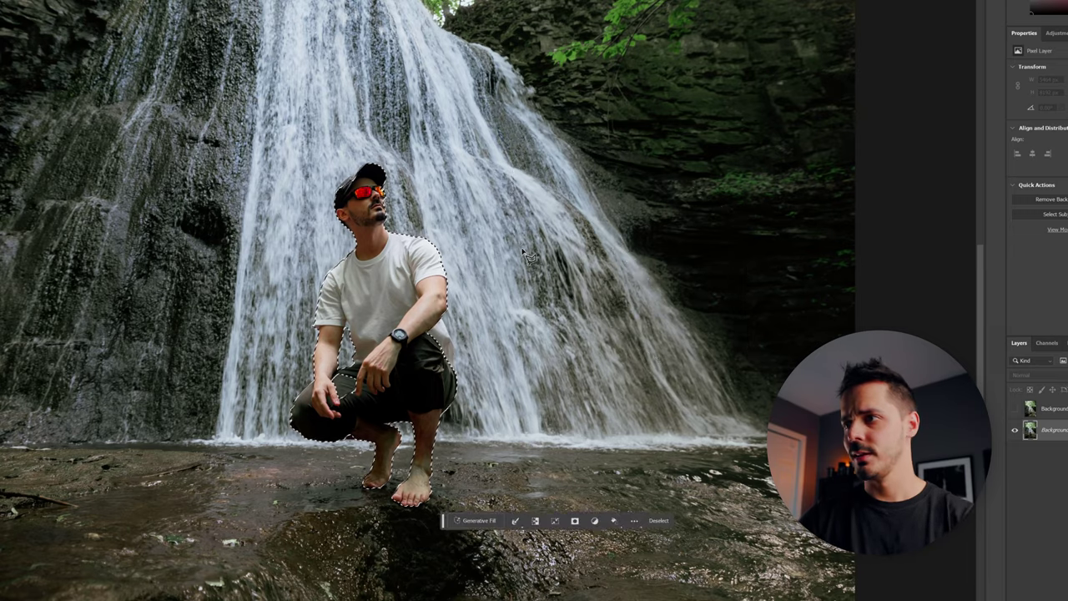
scroll(360, 380, "up", 5)
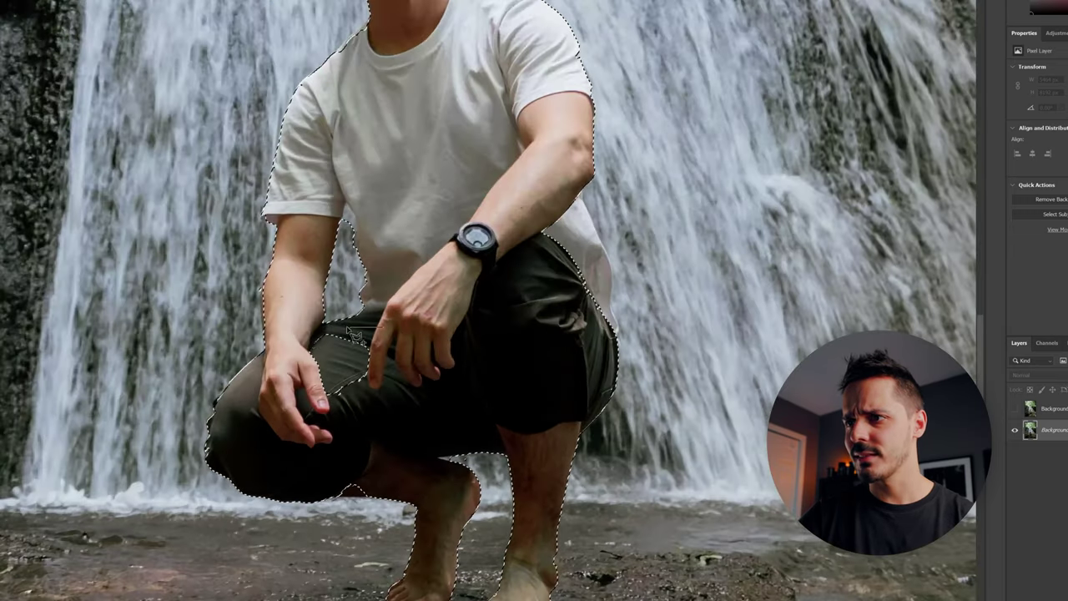
left_click(424, 346)
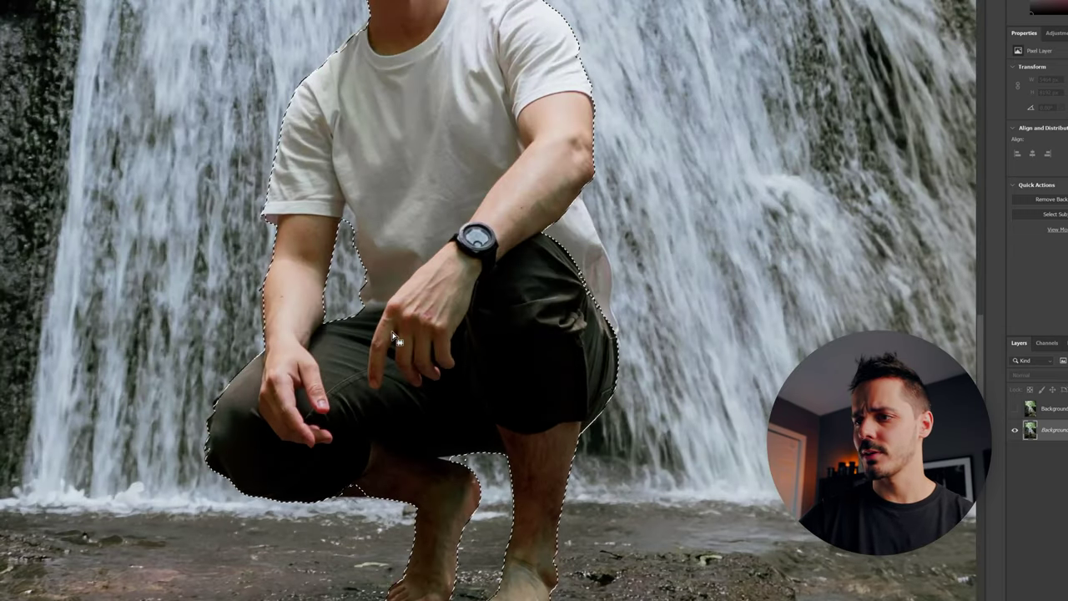
scroll(270, 309, "down", 2)
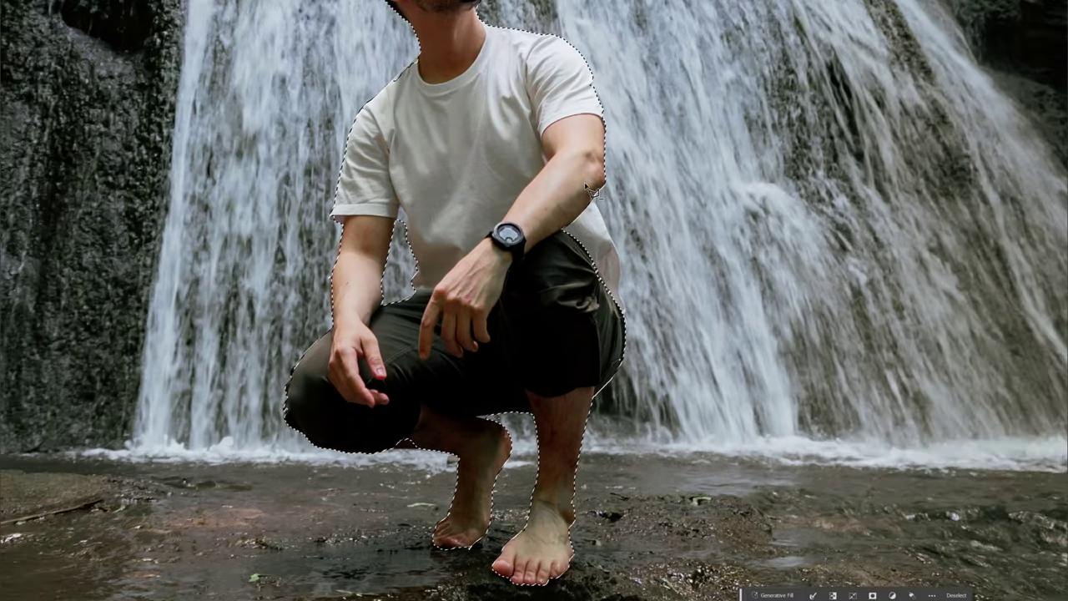
scroll(534, 300, "up", 4)
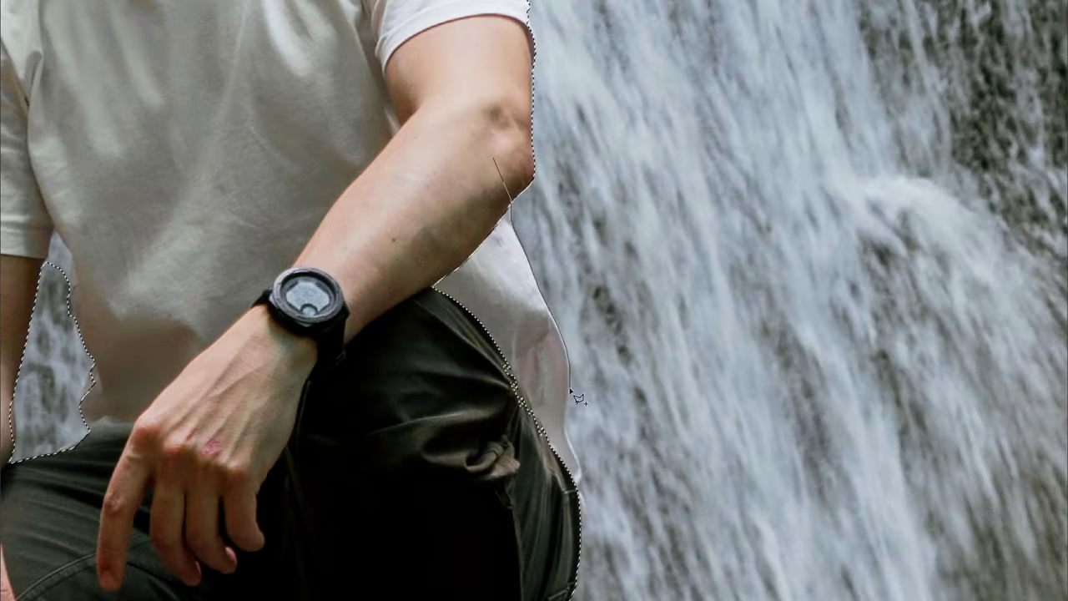
scroll(691, 392, "up", 8)
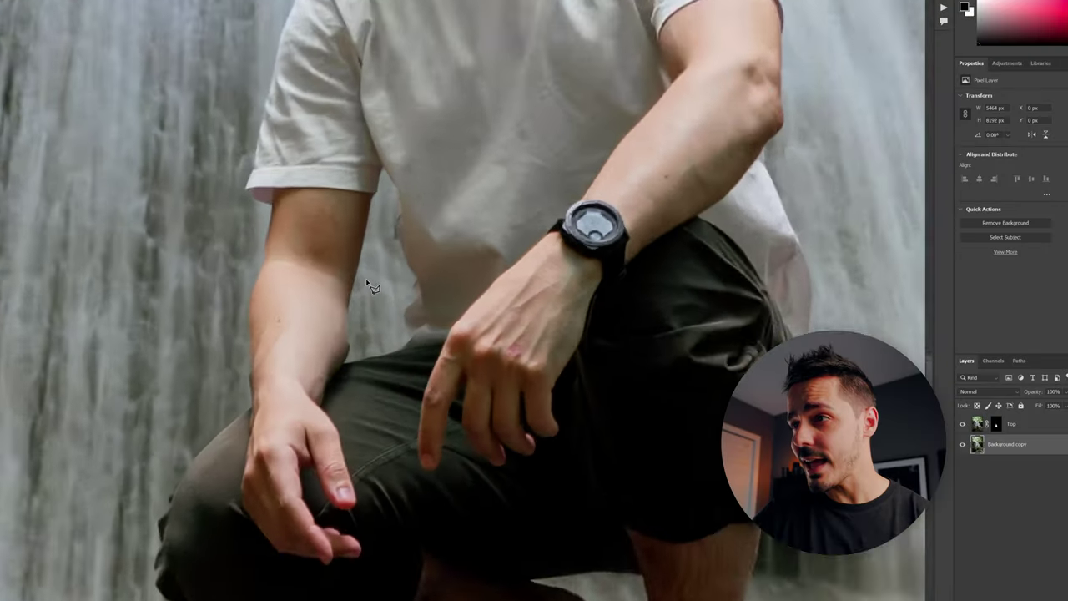
Zoom in on the arm and resize the mask brush to about 70 px
scroll(415, 208, "up", 2)
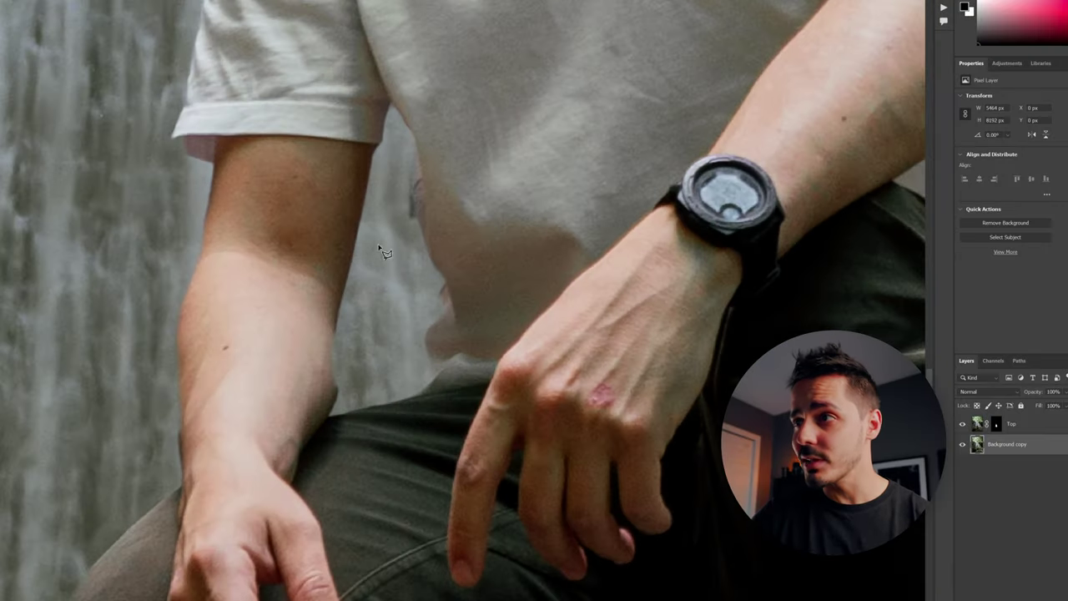
scroll(414, 209, "down", 1)
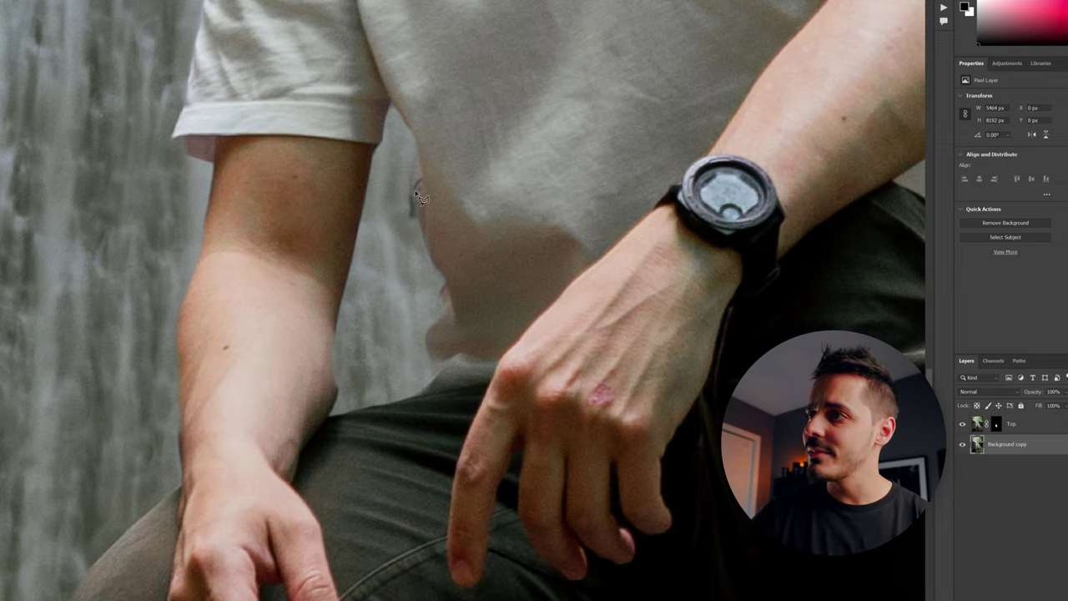
scroll(315, 219, "down", 3)
scroll(316, 218, "down", 3)
scroll(333, 334, "up", 3)
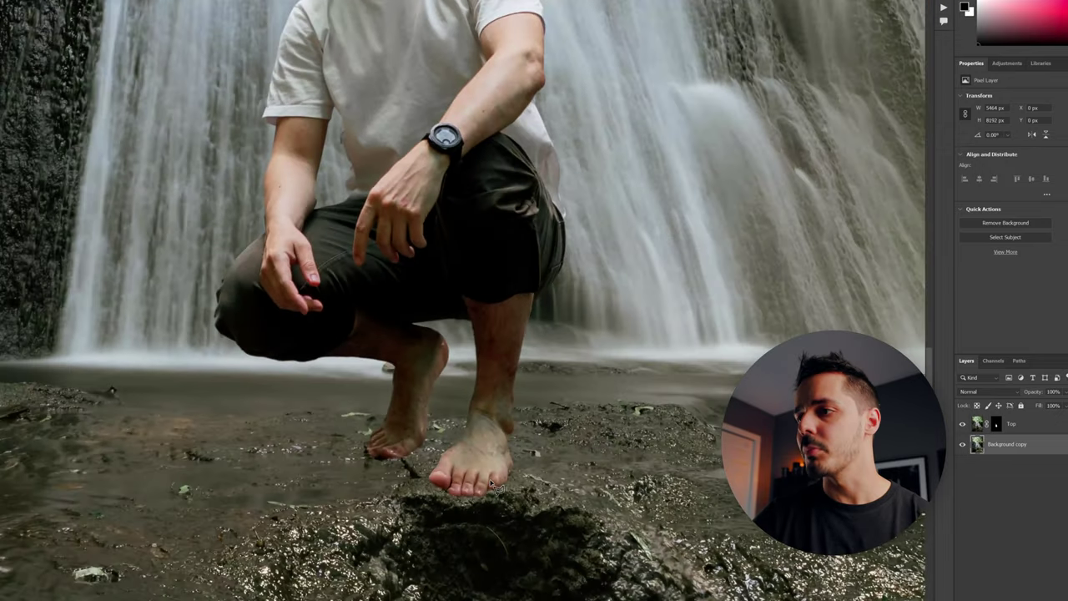
scroll(374, 469, "up", 1)
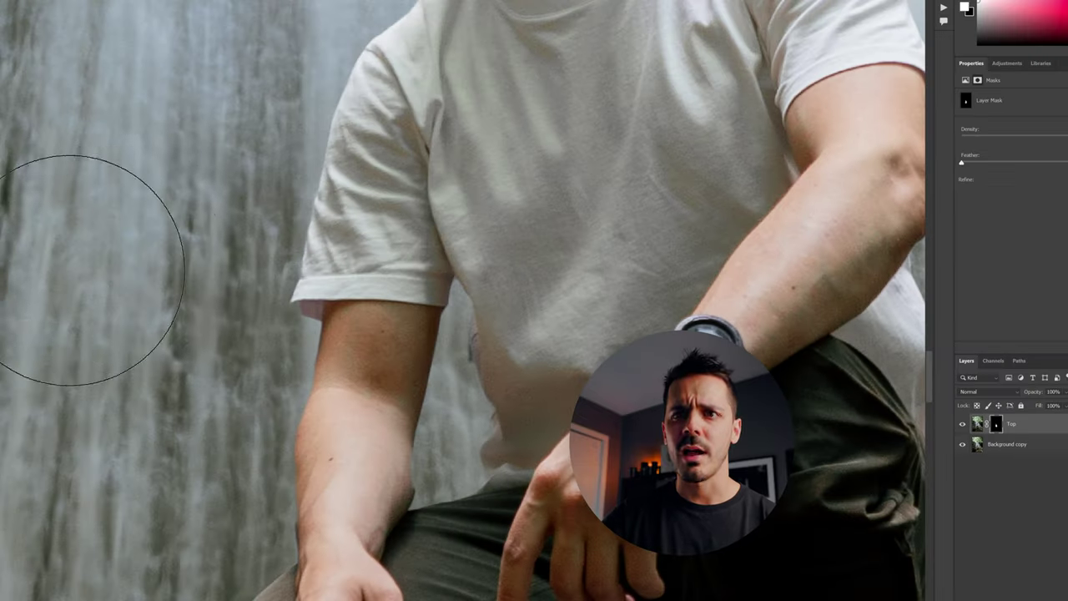
left_click_drag(408, 279, 235, 285)
left_click_drag(463, 340, 463, 326)
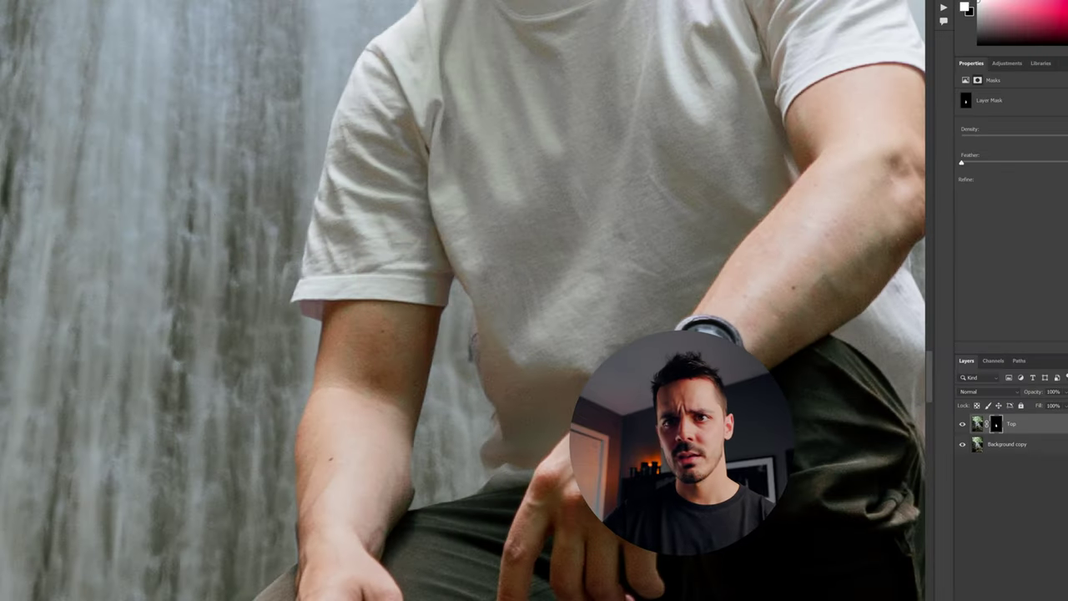
left_click_drag(552, 358, 500, 360)
scroll(450, 361, "up", 4)
left_click_drag(417, 362, 427, 373)
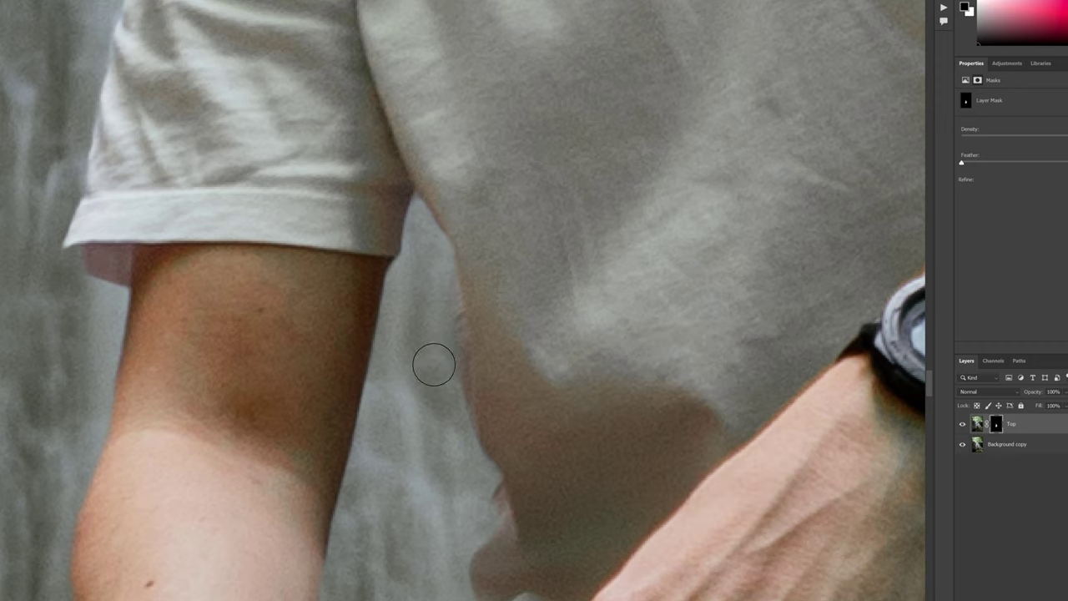
Bring the man's shoulder and shirt edge into view to touch up the mask
left_click_drag(433, 322, 564, 418)
scroll(564, 418, "down", 5)
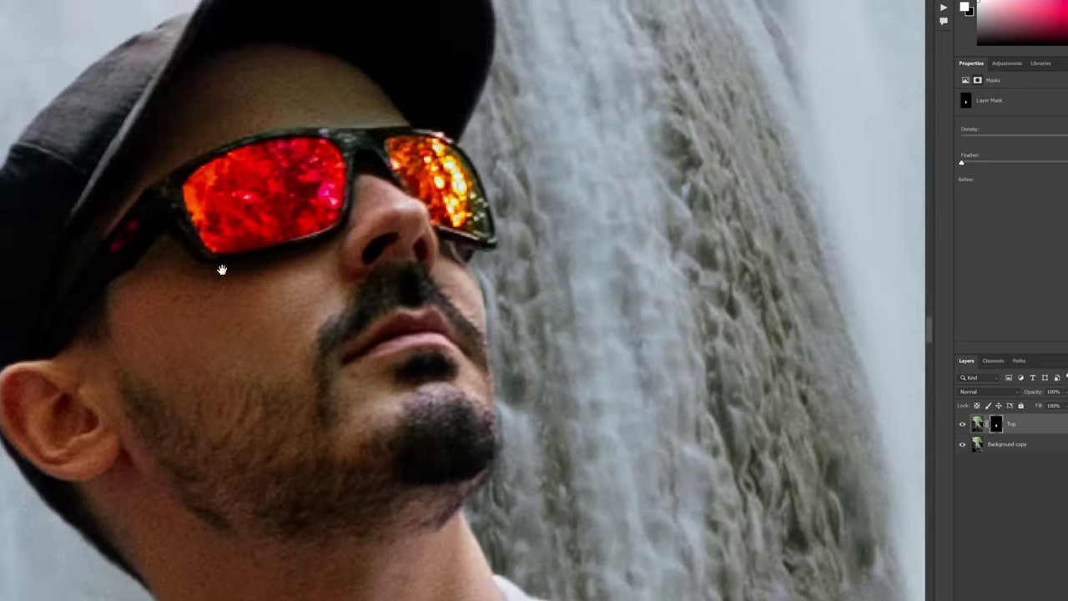
scroll(291, 339, "down", 5)
scroll(264, 222, "up", 4)
scroll(207, 395, "up", 3)
scroll(510, 287, "down", 8)
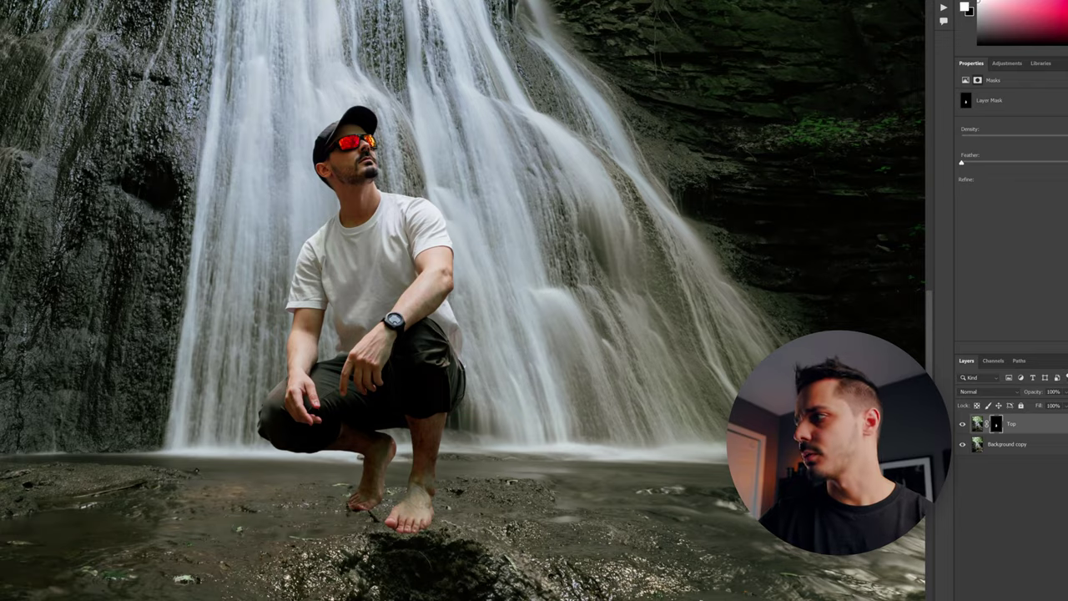
Paint the mask at the man's lower leg, then select the Background copy layer
left_click(341, 462)
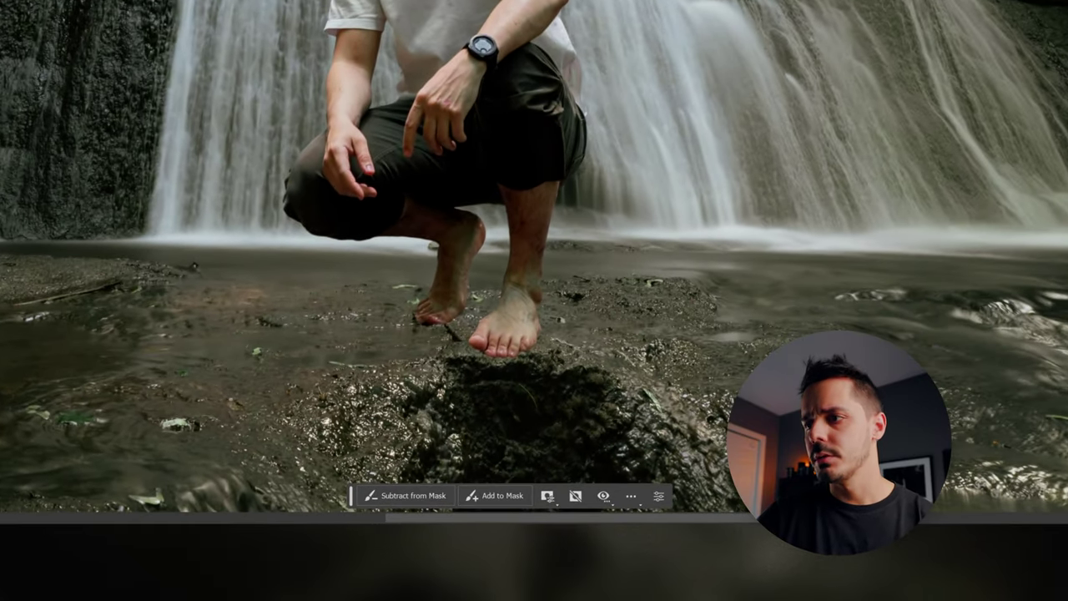
scroll(498, 156, "down", 5)
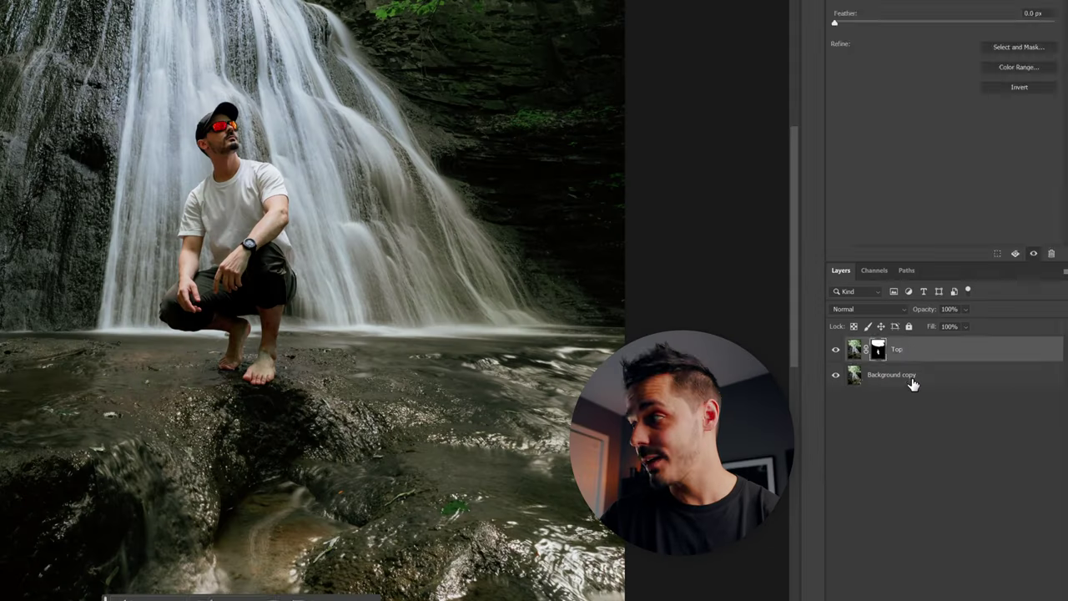
left_click(909, 377)
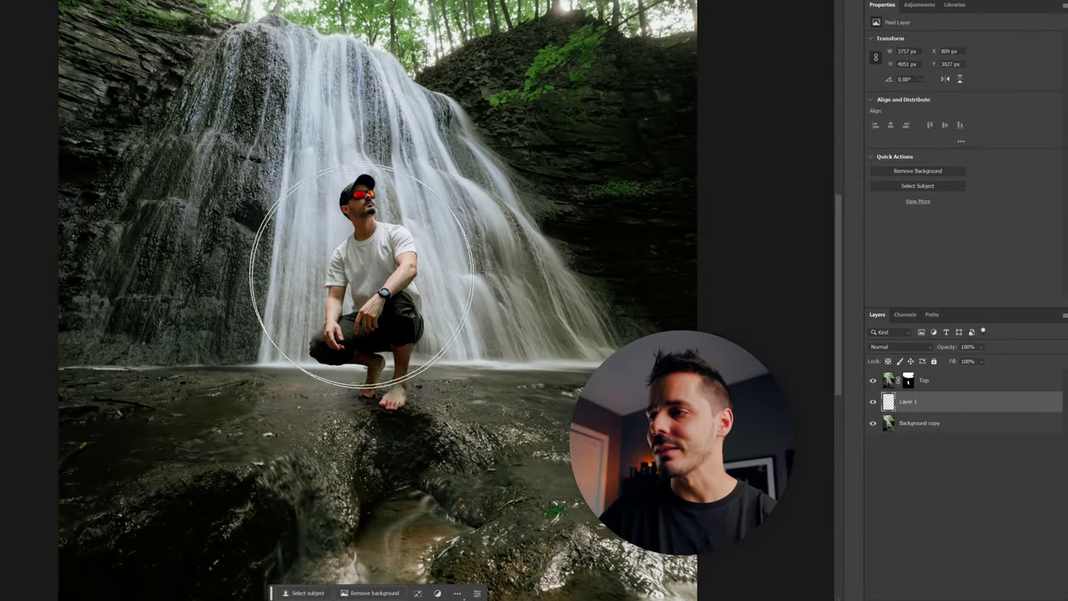
key("ctrl+minus")
key("ctrl+0")
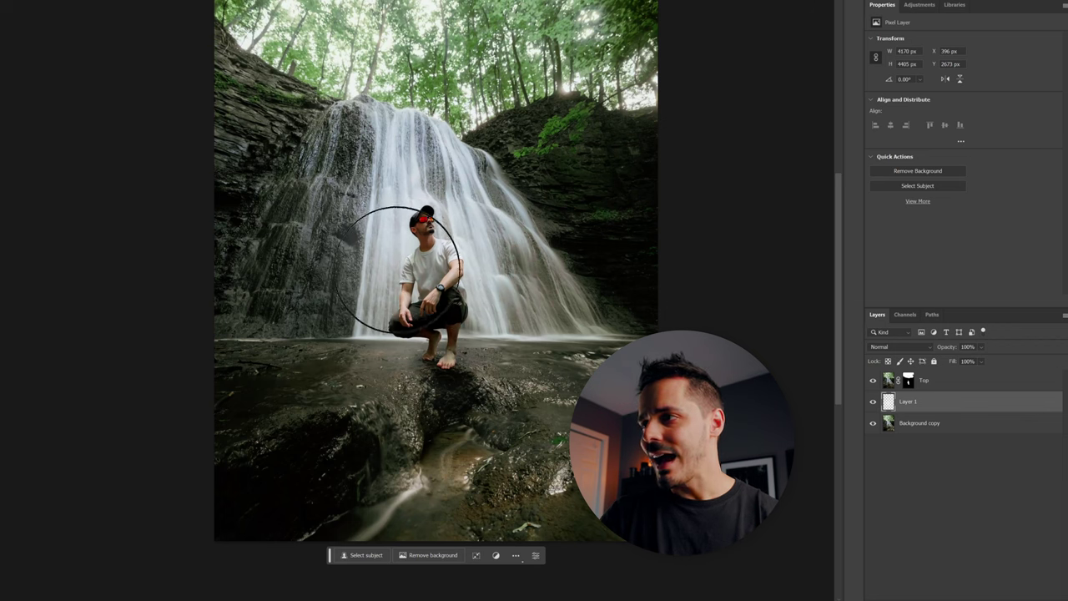
scroll(400, 265, "up", 2)
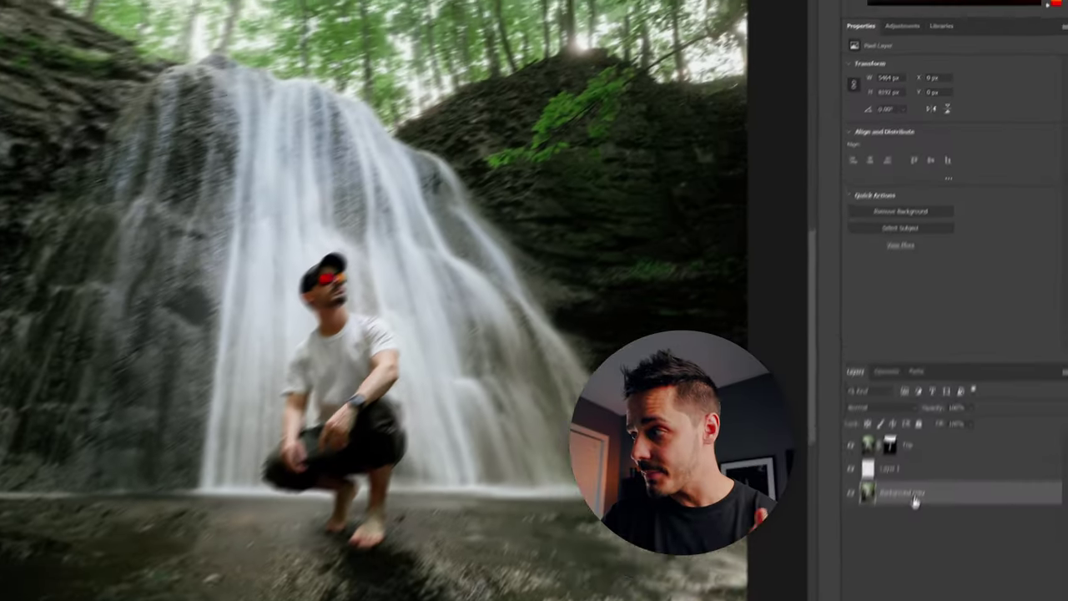
Duplicate the Background copy layer as Background copy 2
right_click(913, 499)
left_click(905, 175)
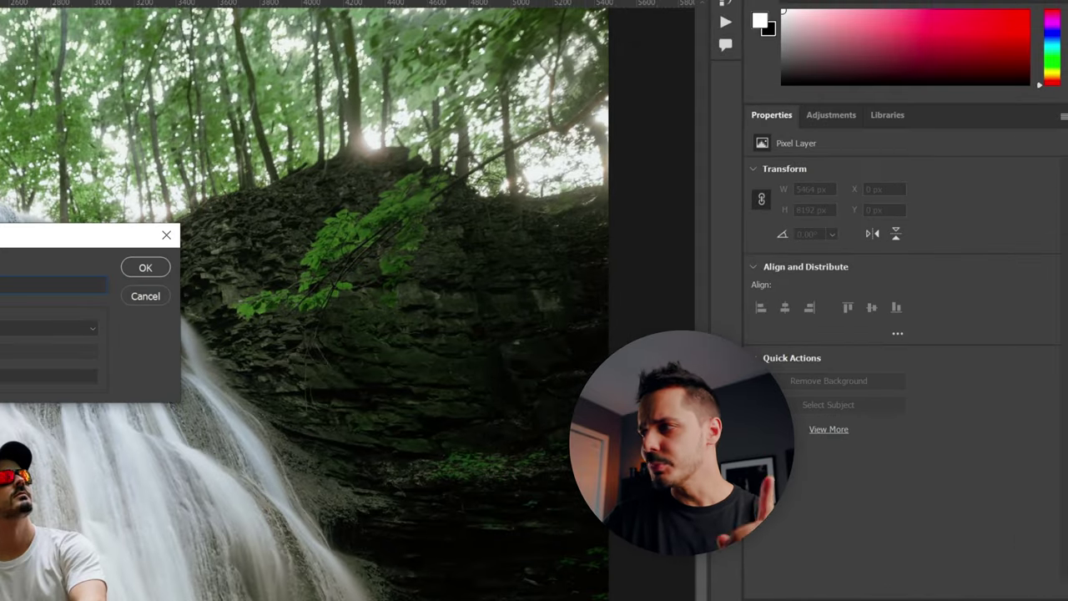
left_click(143, 268)
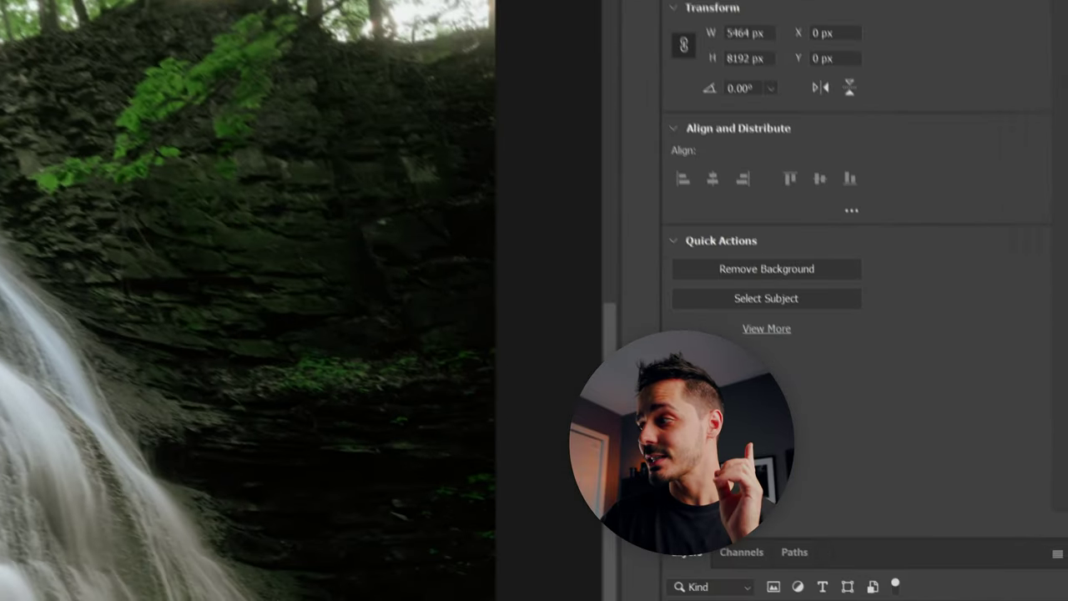
Apply a Motion Blur to Background copy 2 to streak the waterfall
right_click(890, 594)
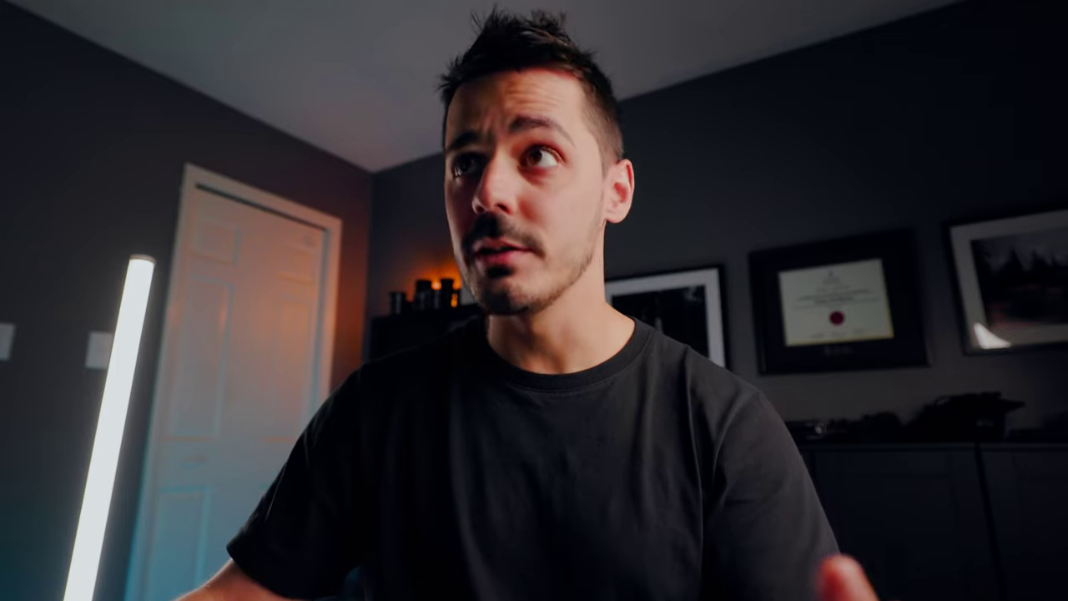
left_click(252, 46)
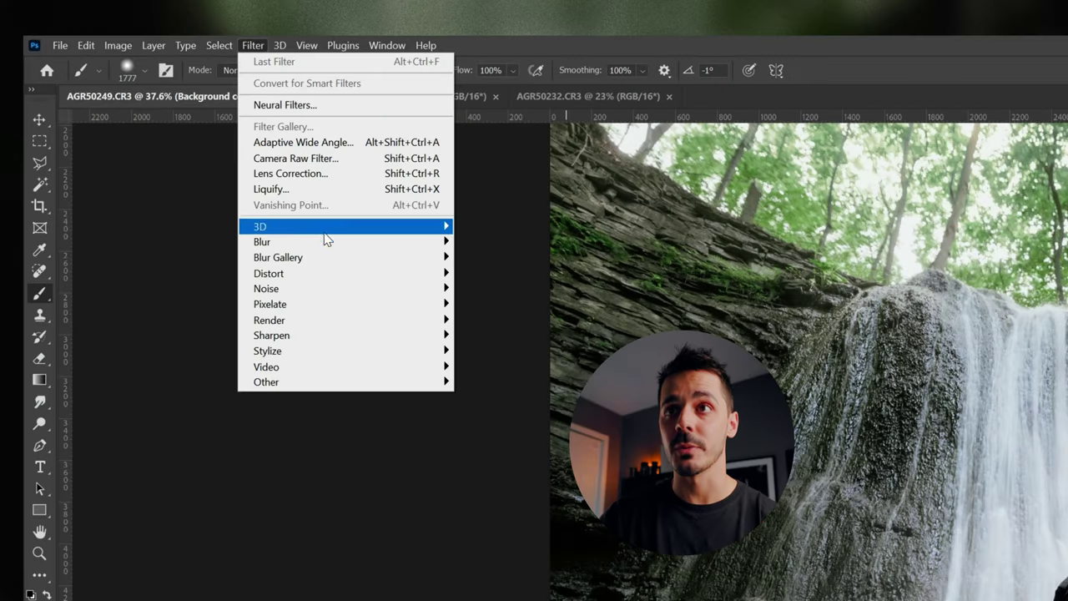
mouse_move(321, 247)
left_click(495, 335)
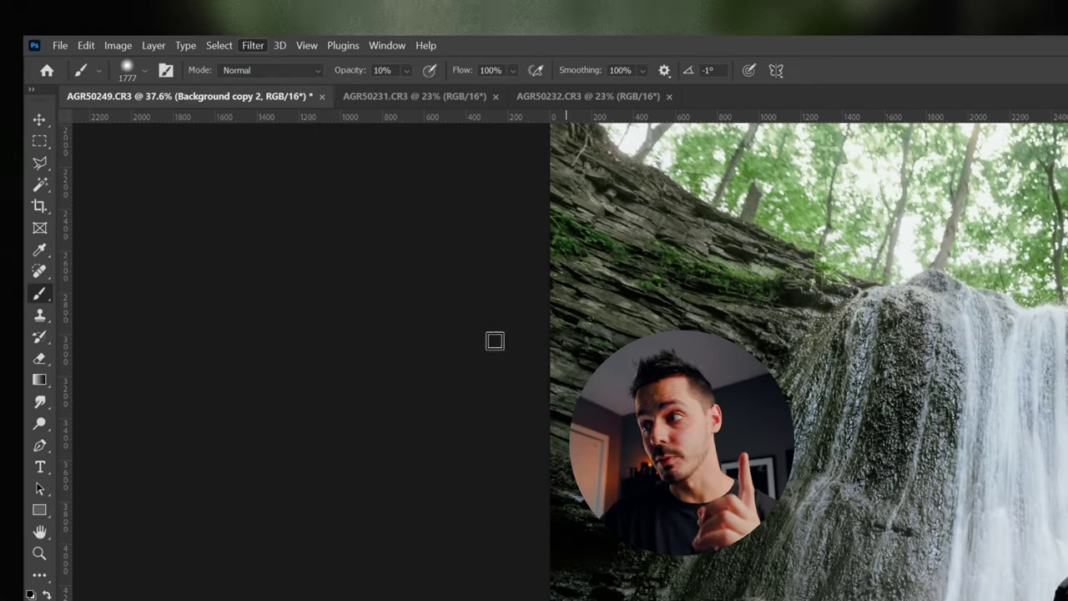
key("Return")
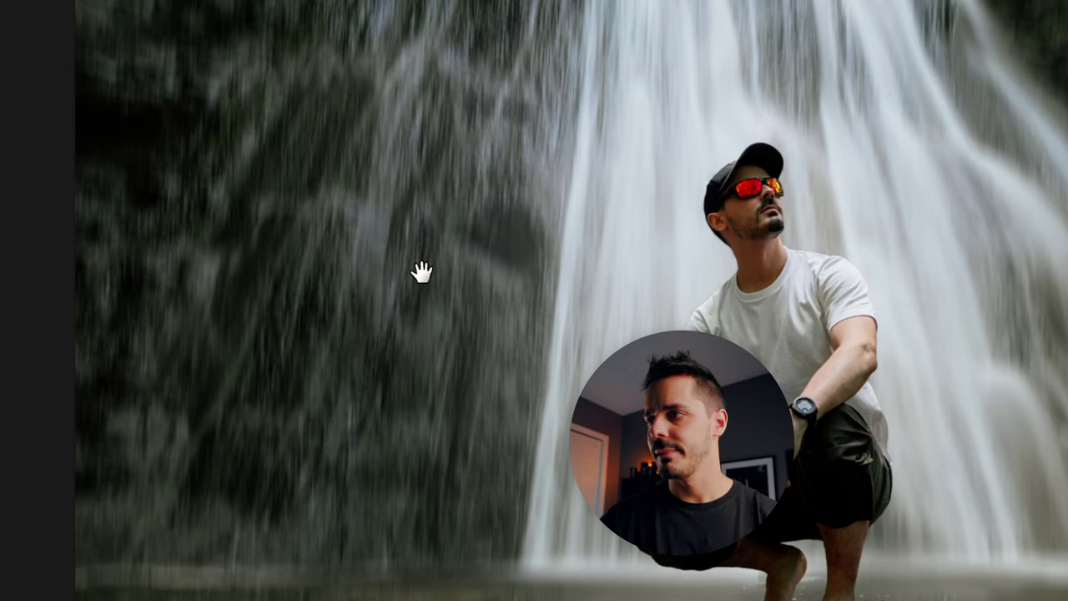